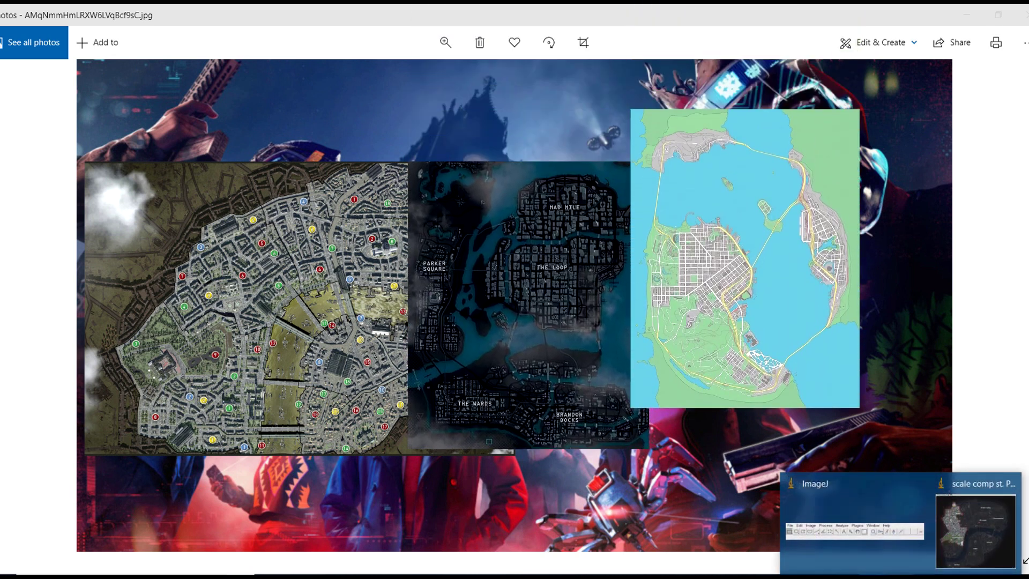
Step: Bring the 'scale comp st. Pauls.jpg' London map image to the front
{"action": "left_click", "coordinate": [975, 530]}
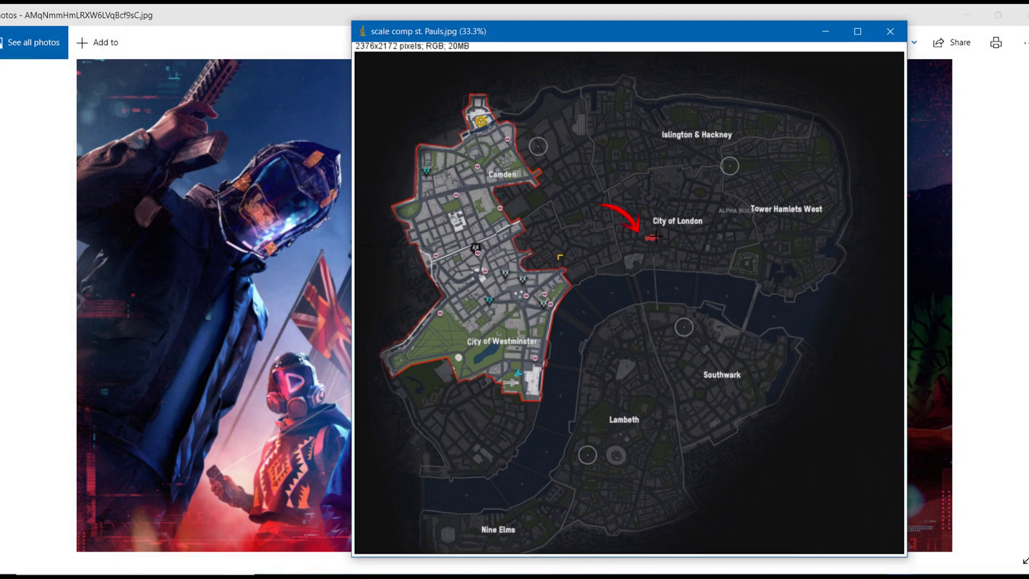
Step: Bring up the ImageJ toolbar, move it off the map, and refocus the map image
{"action": "key", "text": "Return"}
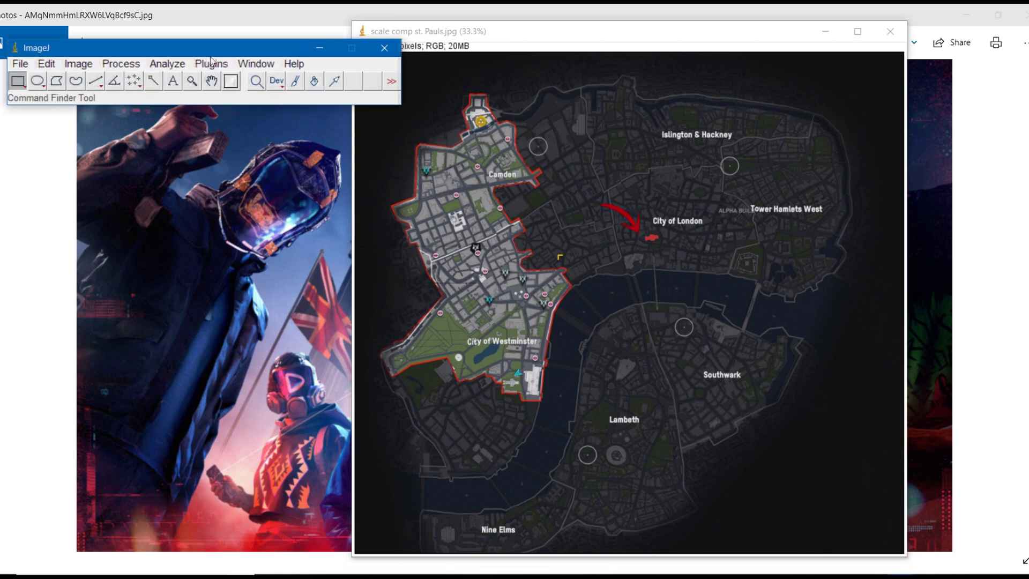
{"action": "left_click_drag", "start_coordinate": [239, 53], "coordinate": [178, 44]}
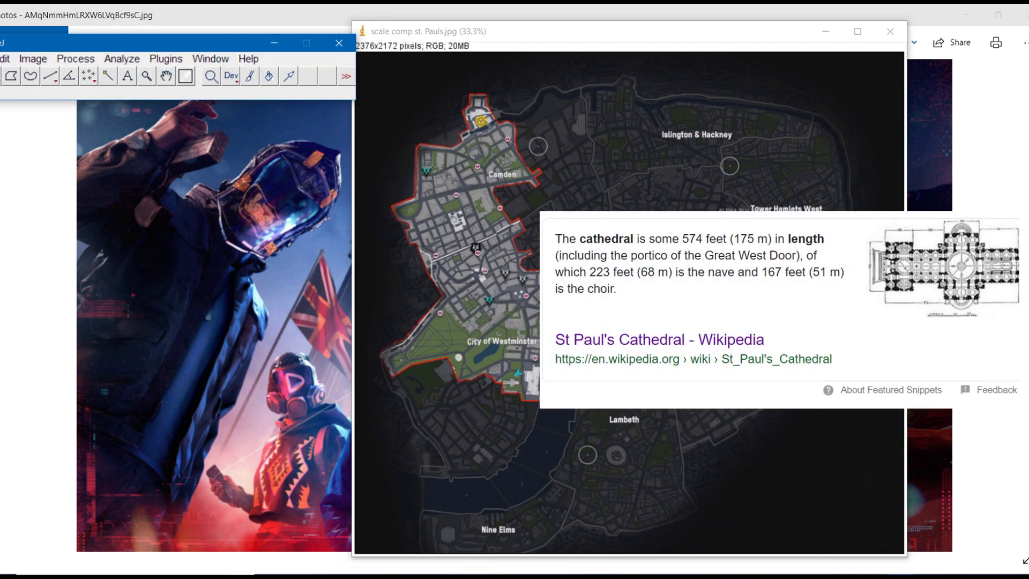
{"action": "left_click", "coordinate": [627, 31]}
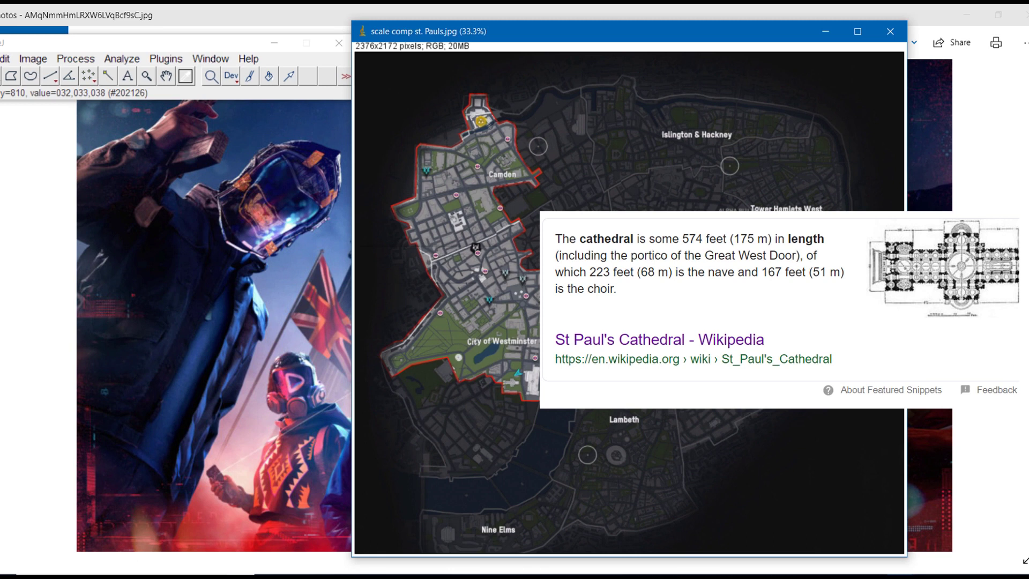
{"action": "scroll", "coordinate": [665, 241], "scroll_direction": "up", "scroll_amount": 3}
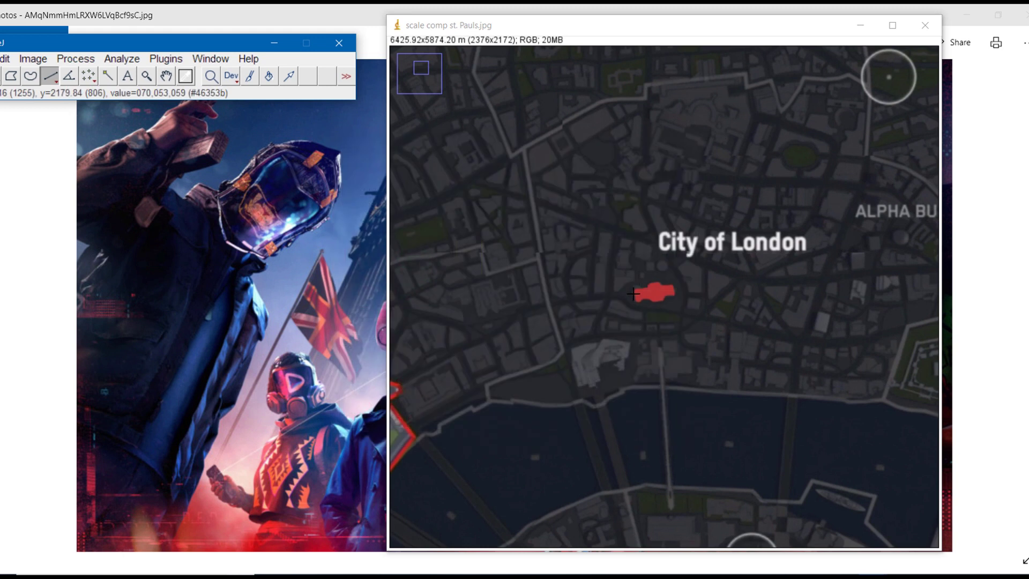
Step: Draw a straight line along the length of St Paul's Cathedral
{"action": "left_click_drag", "start_coordinate": [637, 296], "coordinate": [675, 289]}
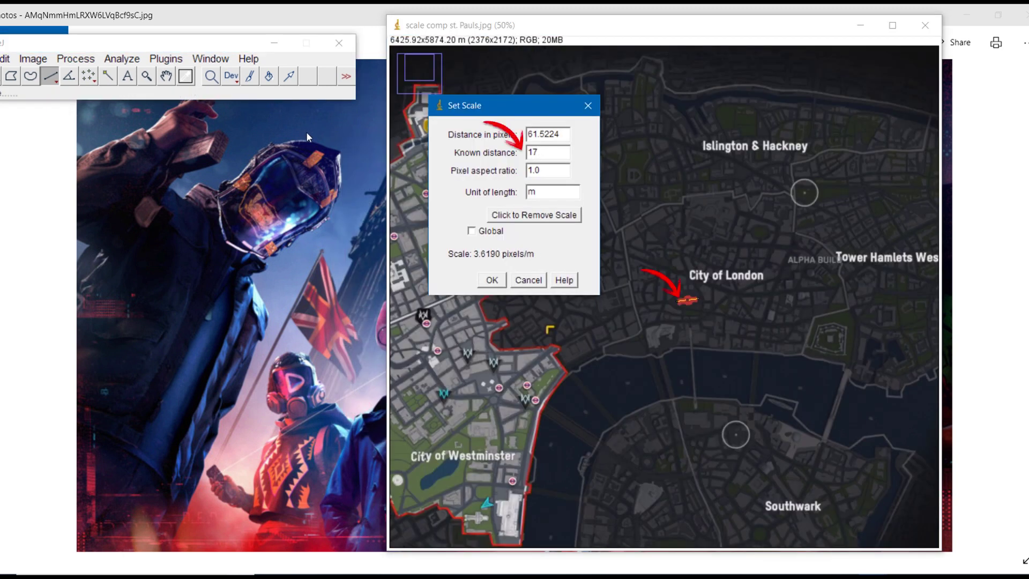
{"action": "type", "text": "5"}
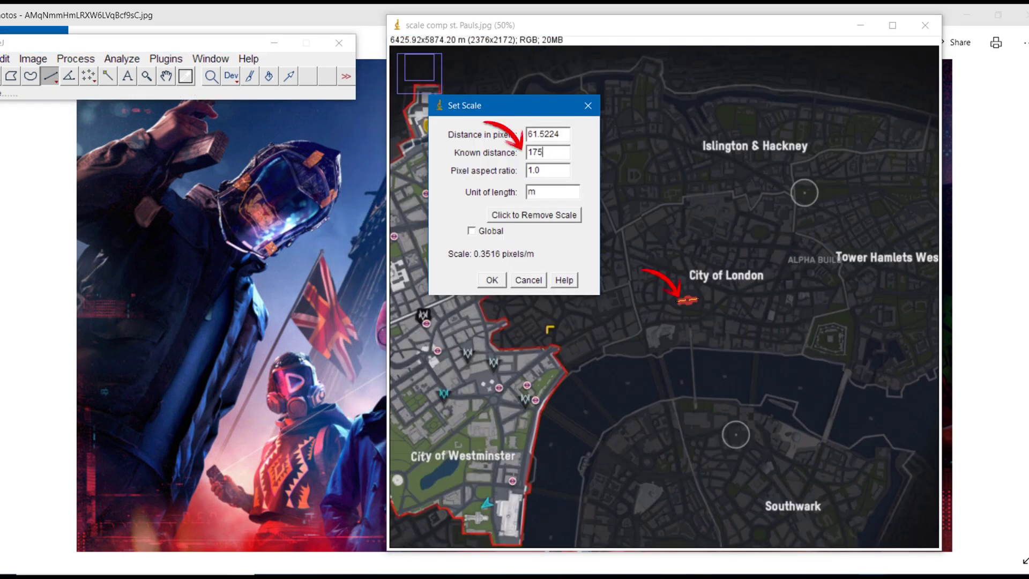